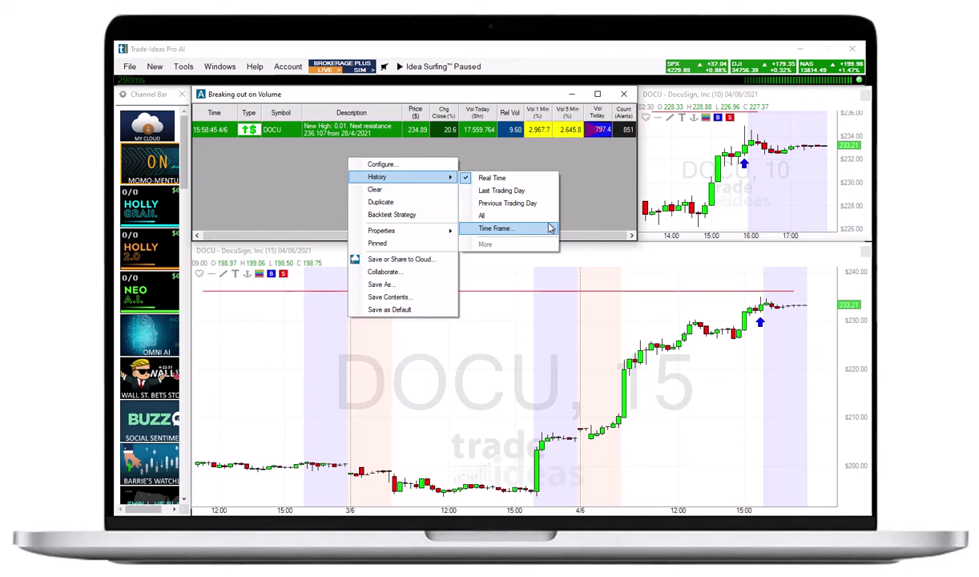
Switch the Breaking out on Volume window to History > All to list past alerts
click(544, 218)
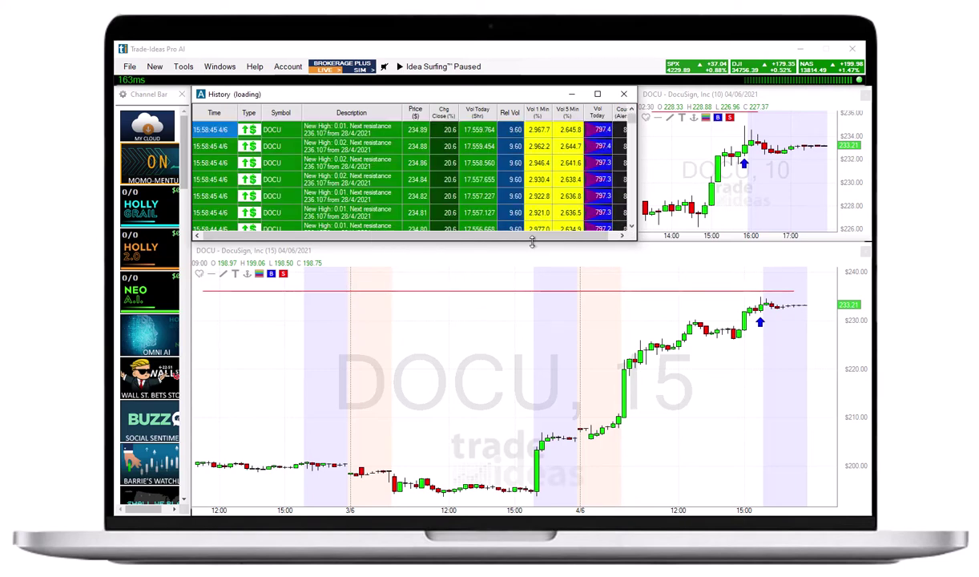
Enlarge the history window and load older alerts back to 12:48 with History > More
drag(532, 242, 519, 390)
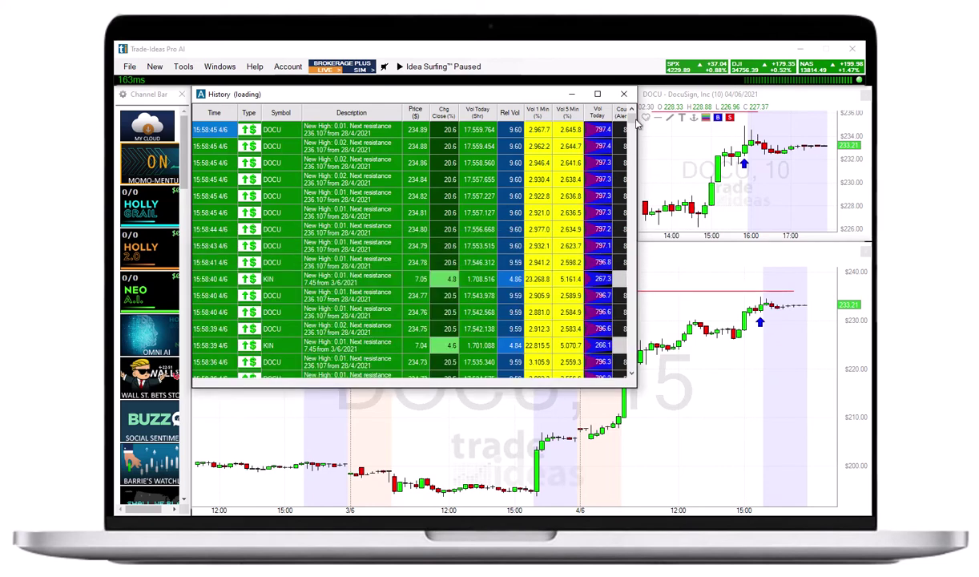
drag(632, 151, 614, 347)
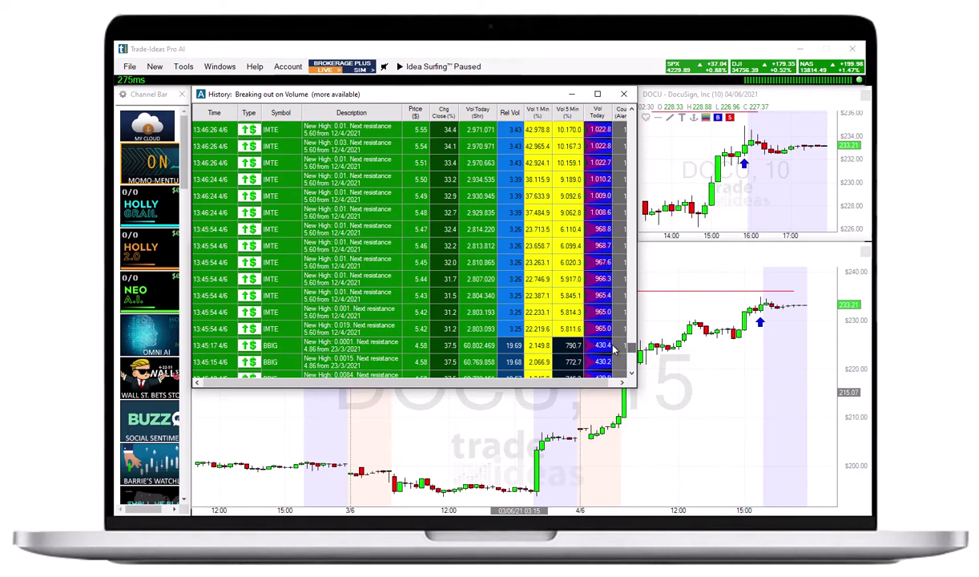
right_click(310, 163)
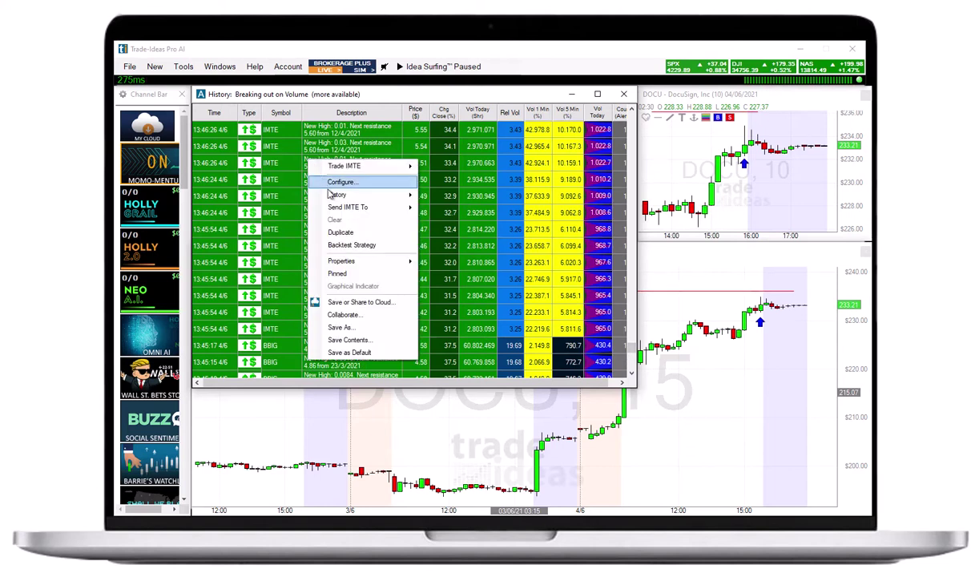
mouse_move(334, 197)
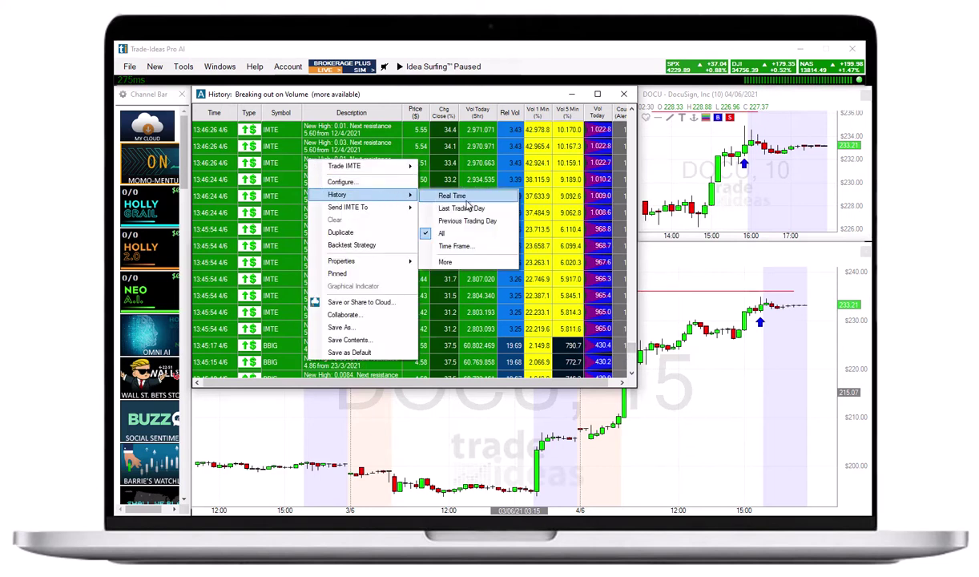
click(487, 263)
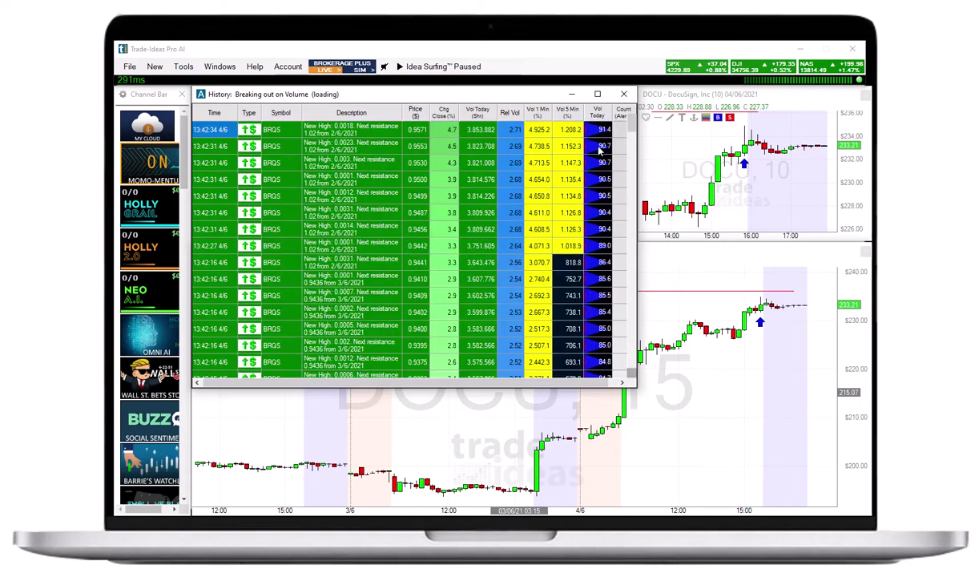
drag(632, 121, 632, 262)
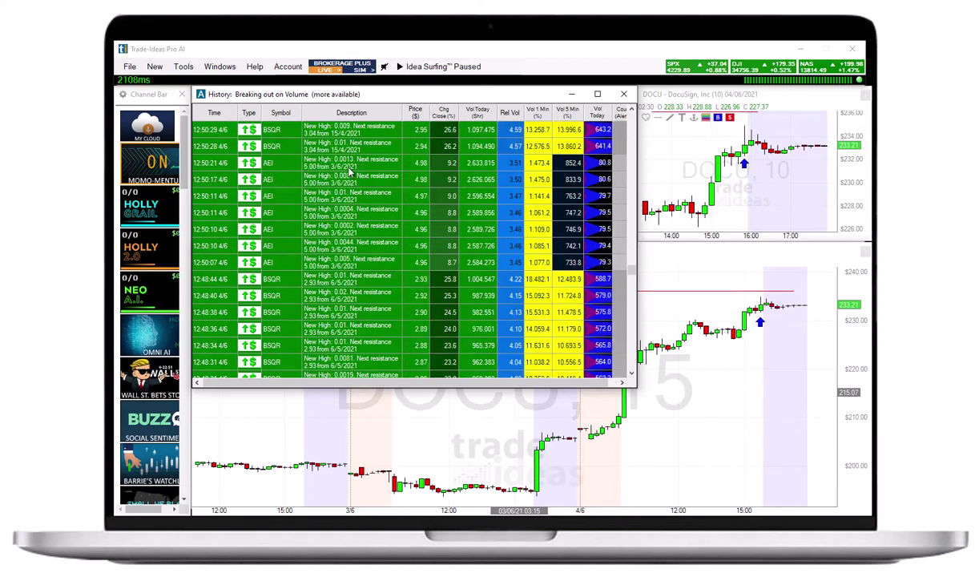
Bring up the History Time Frame dialog for the alert window
right_click(361, 167)
mouse_move(411, 204)
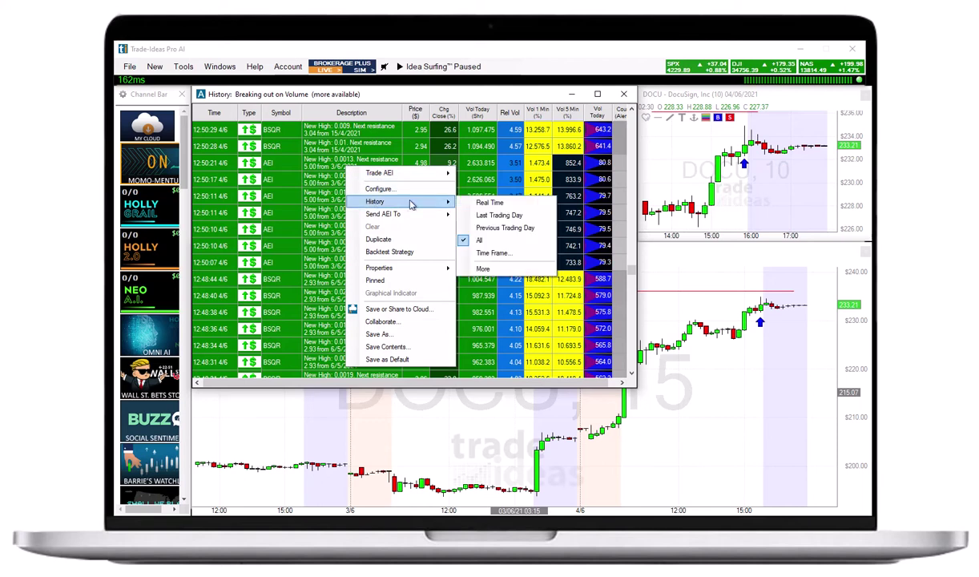
click(507, 255)
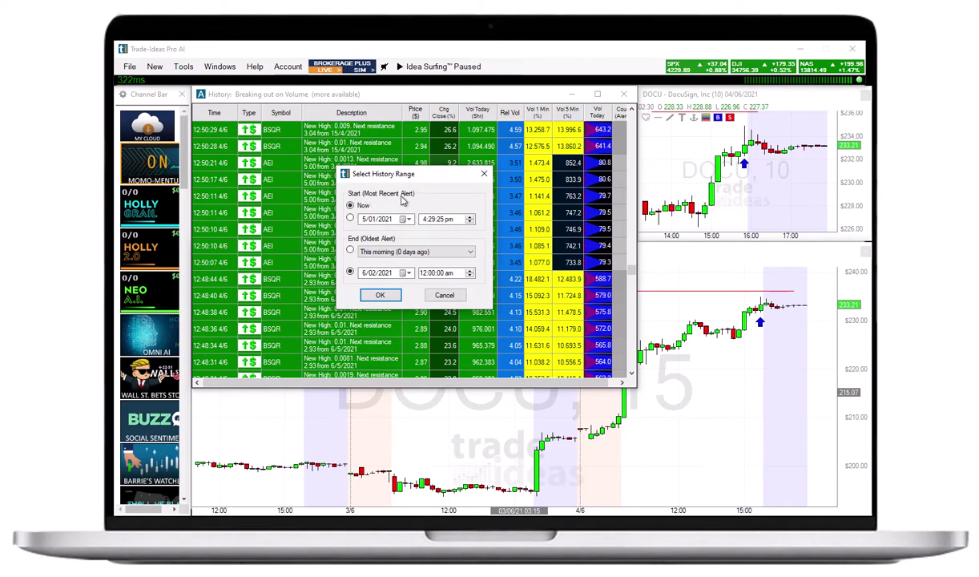
Keep the range start at Now after trying a May 1, 2021 start date
click(350, 219)
click(351, 207)
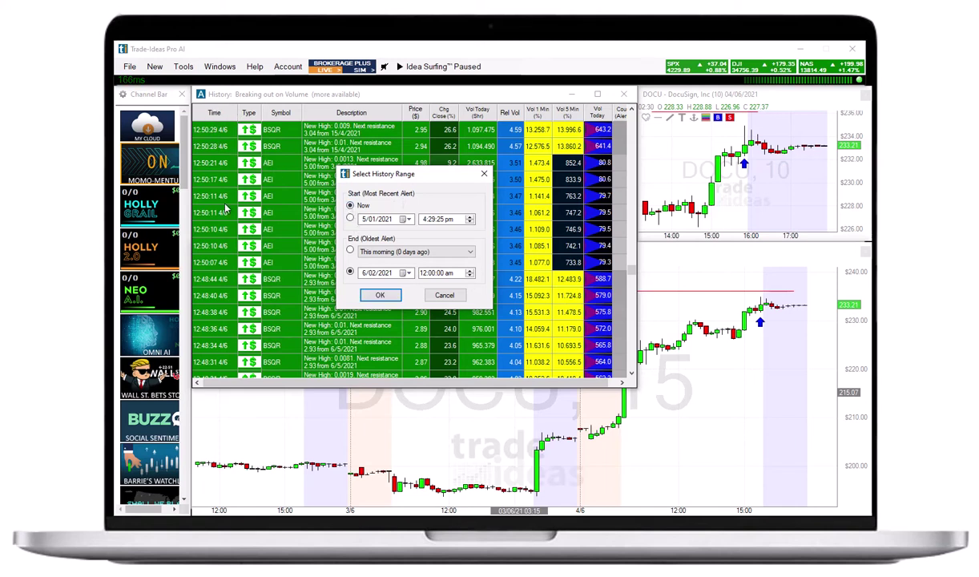
click(351, 219)
click(406, 220)
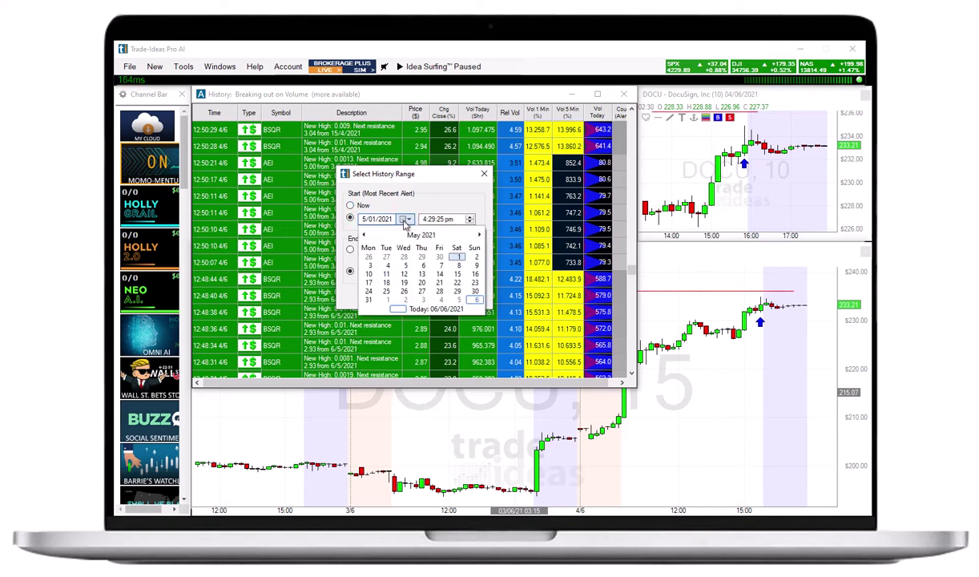
click(364, 236)
click(365, 235)
click(368, 274)
click(478, 236)
click(478, 236)
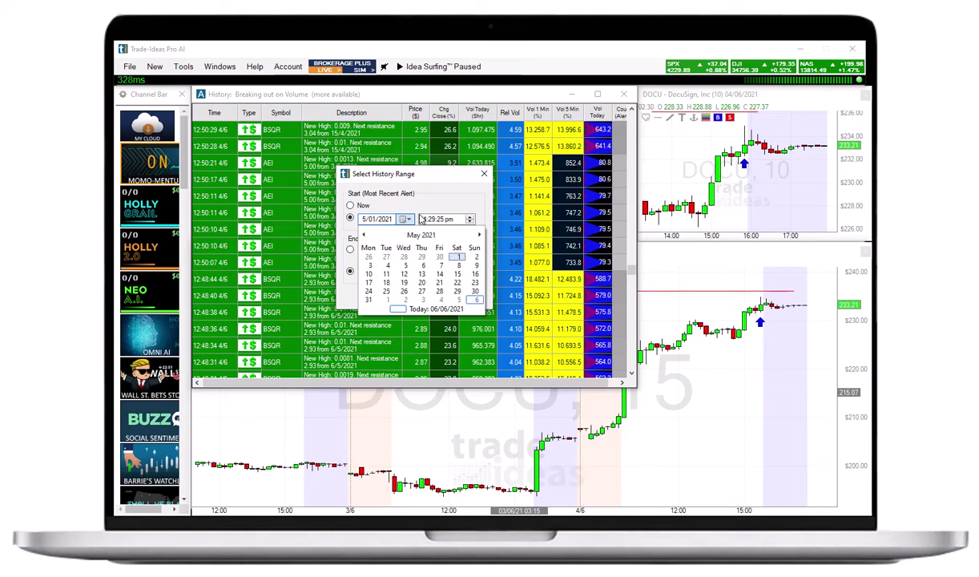
click(457, 265)
click(350, 205)
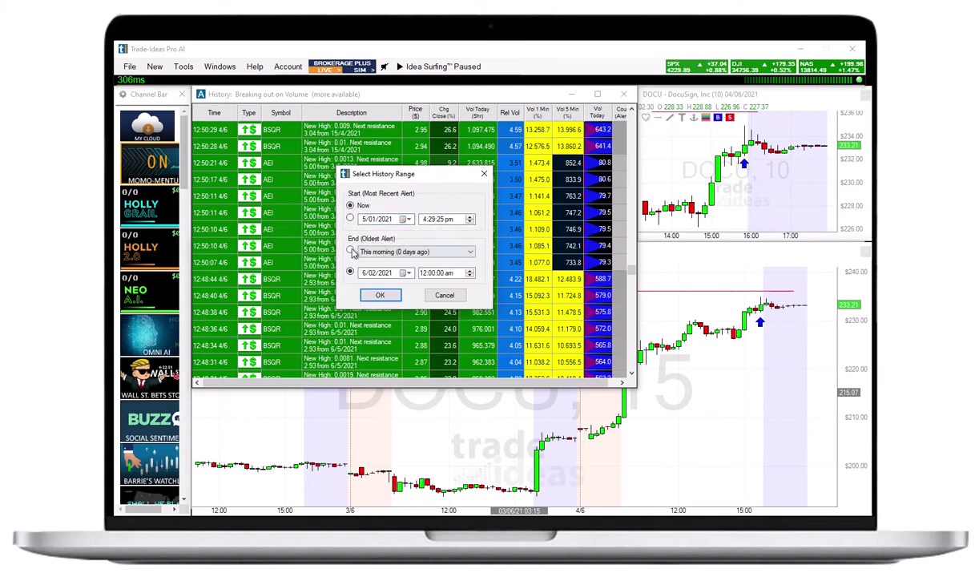
Set the range end to 5/01/2021 at 11:00 pm and apply it
click(449, 252)
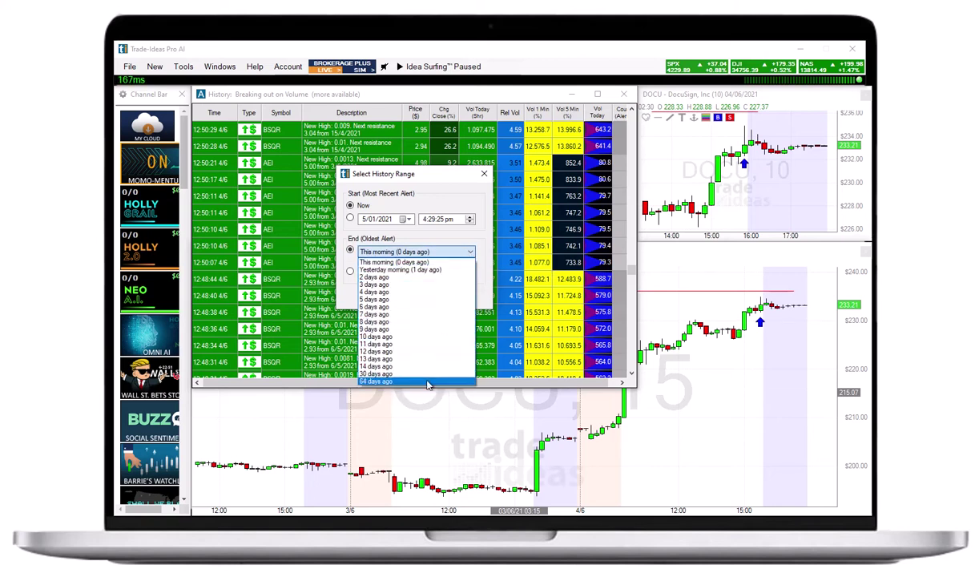
click(429, 261)
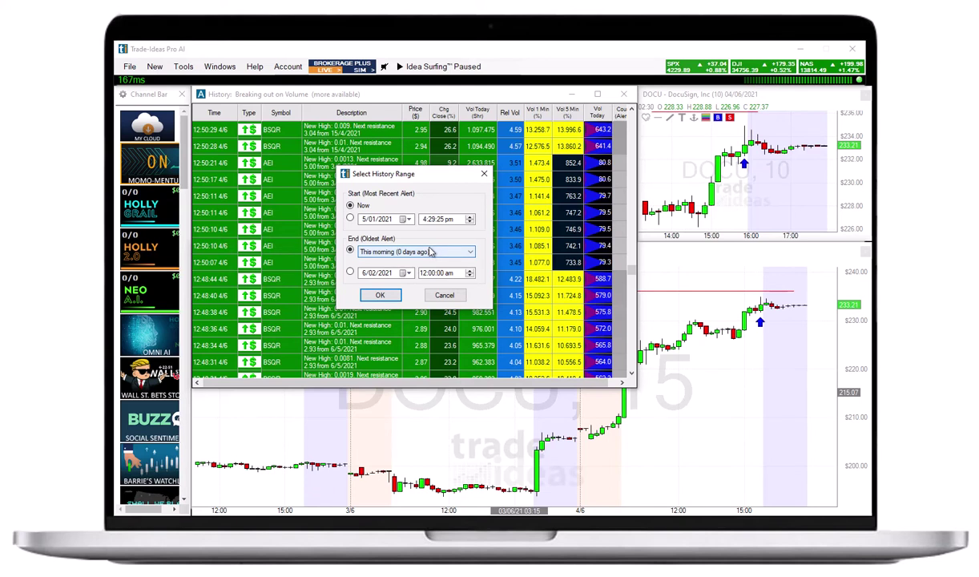
click(349, 273)
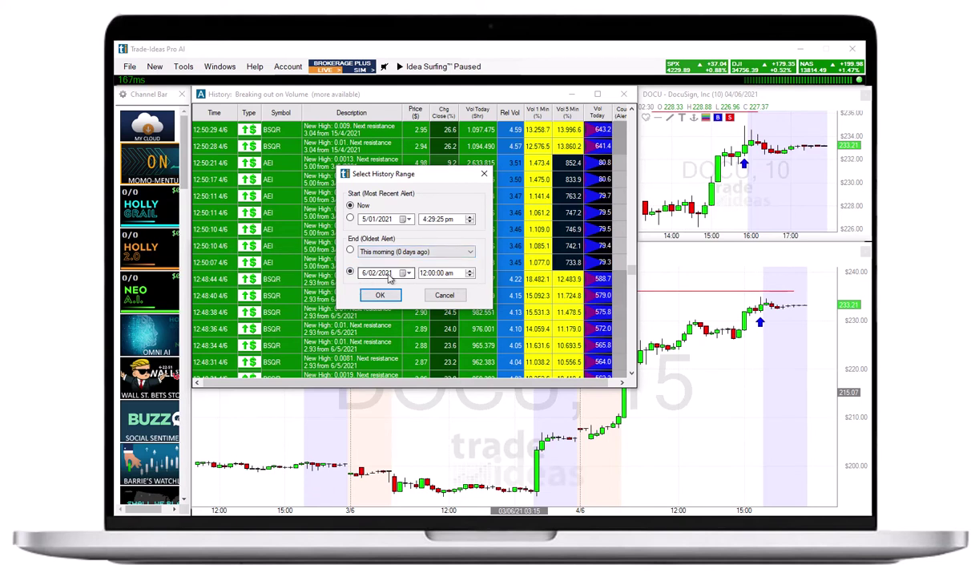
click(406, 273)
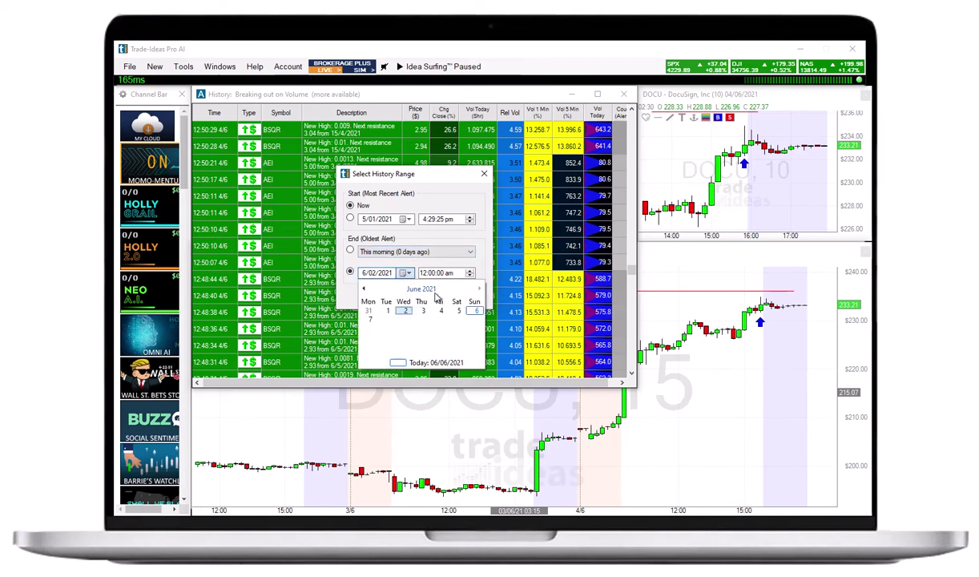
click(366, 290)
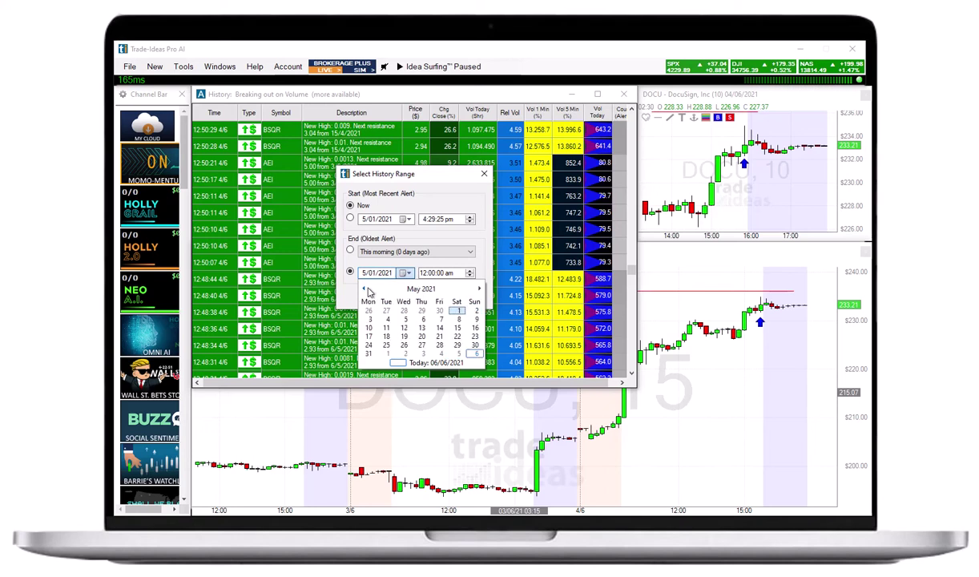
click(420, 273)
click(470, 277)
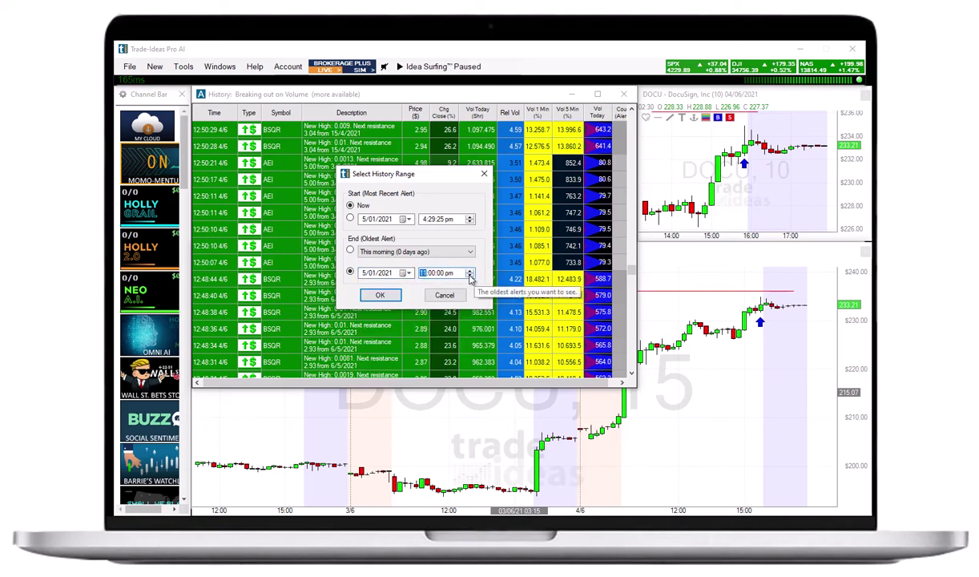
click(377, 295)
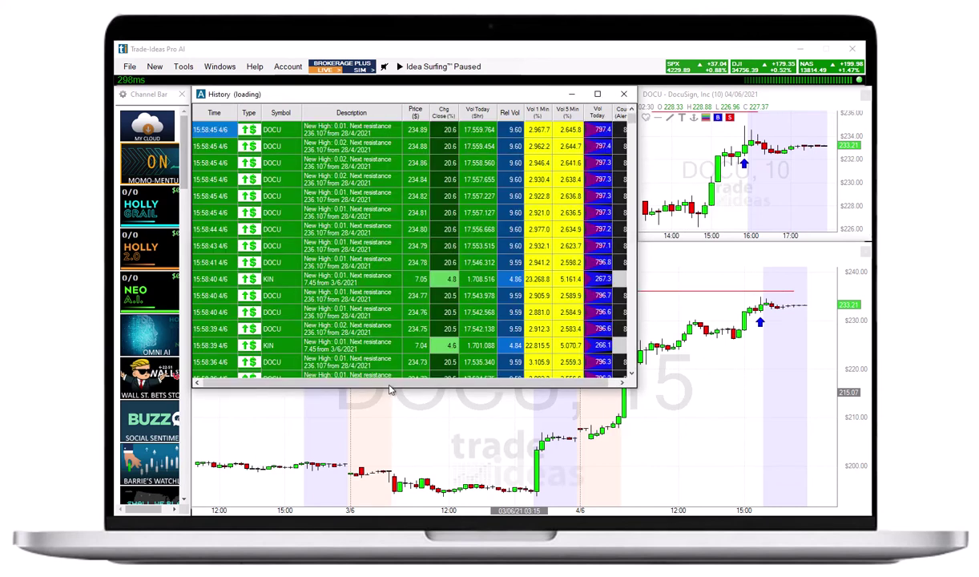
Shrink the history window back to its shorter height, leaving the options menu unused
drag(388, 388, 391, 243)
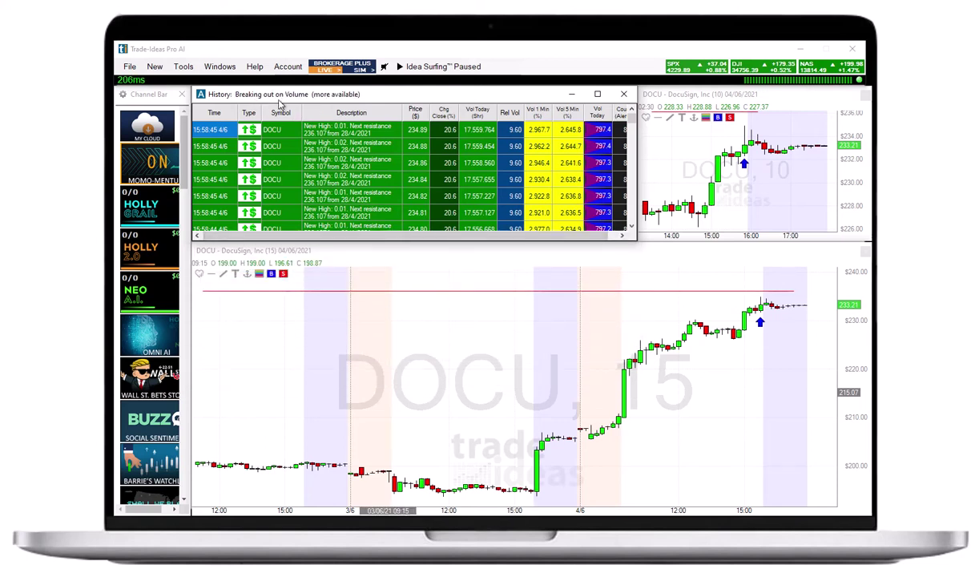
right_click(318, 143)
mouse_move(341, 178)
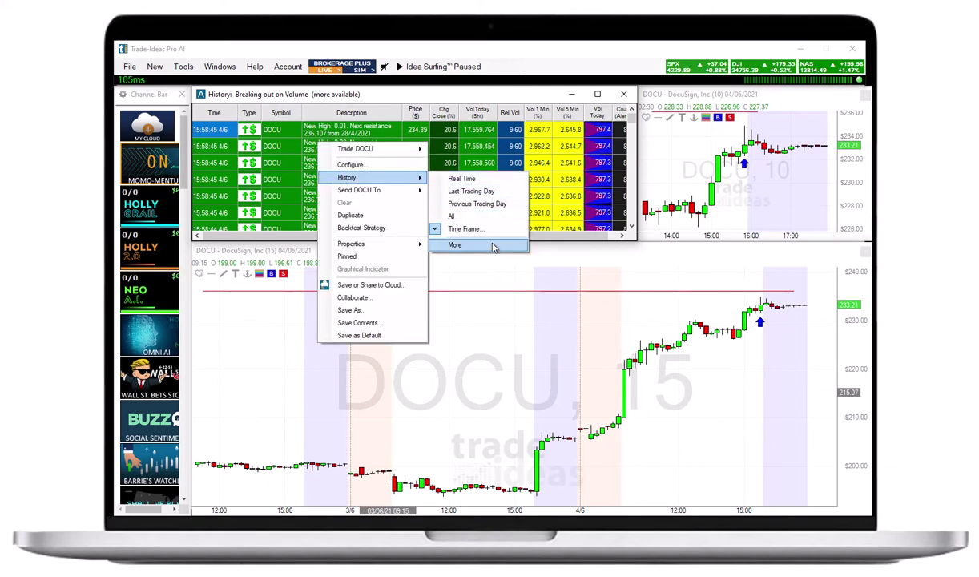
click(274, 134)
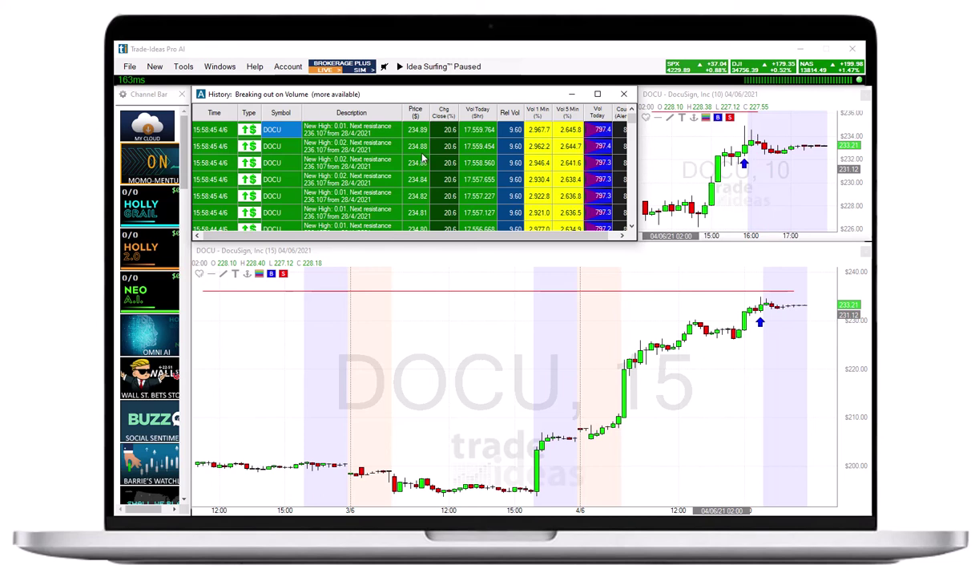
Review Group and Sort By, keeping Keep Newest and Price Ascending, then cancel unchanged
click(418, 110)
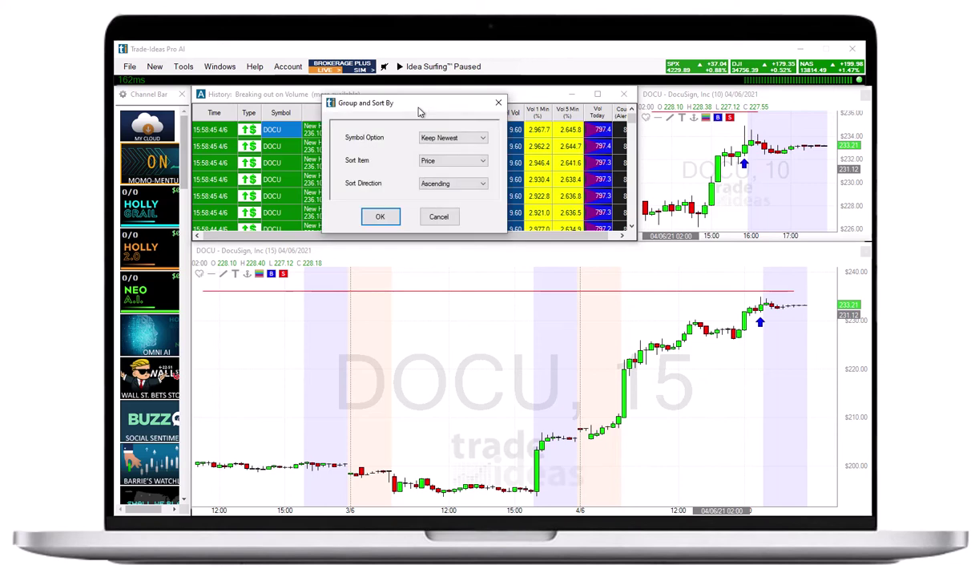
click(482, 141)
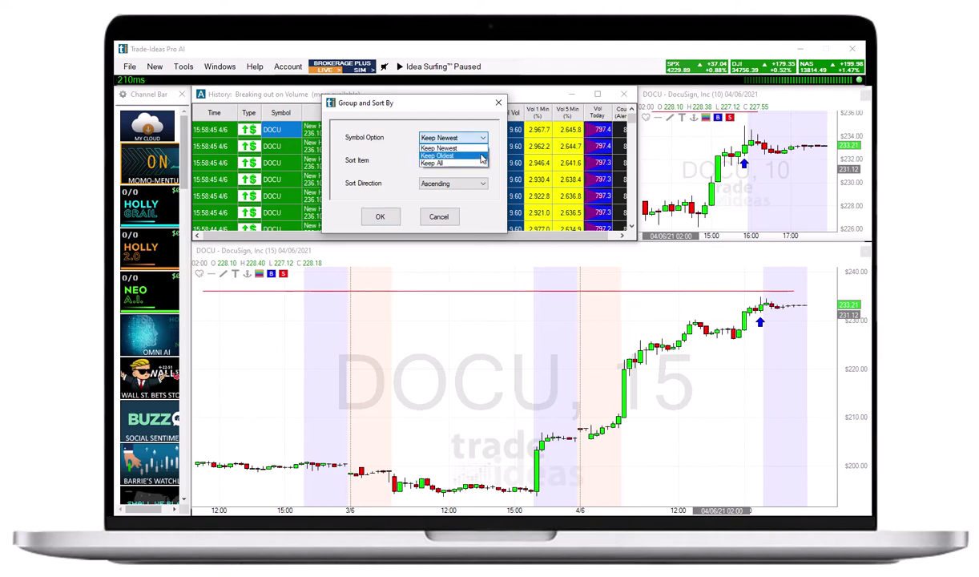
click(495, 102)
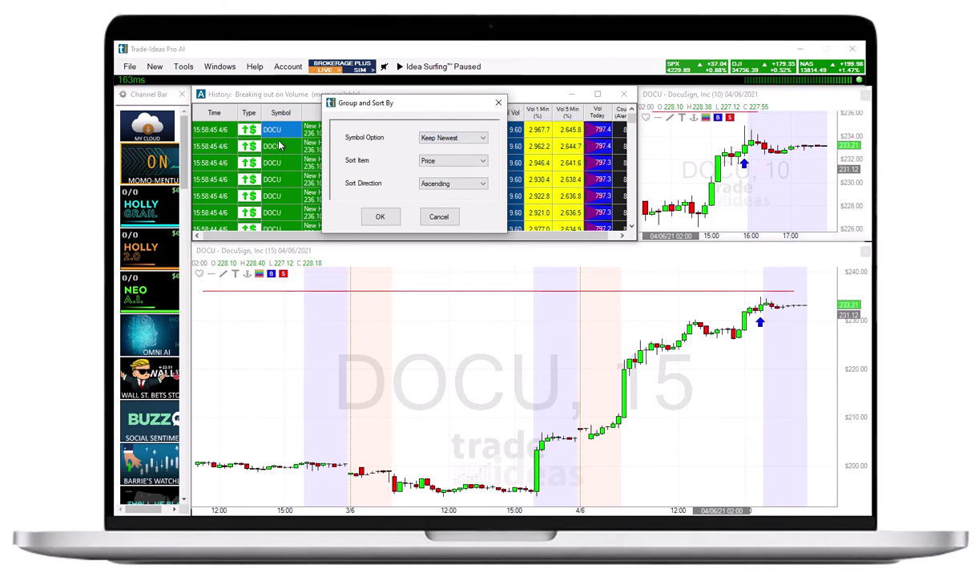
click(475, 139)
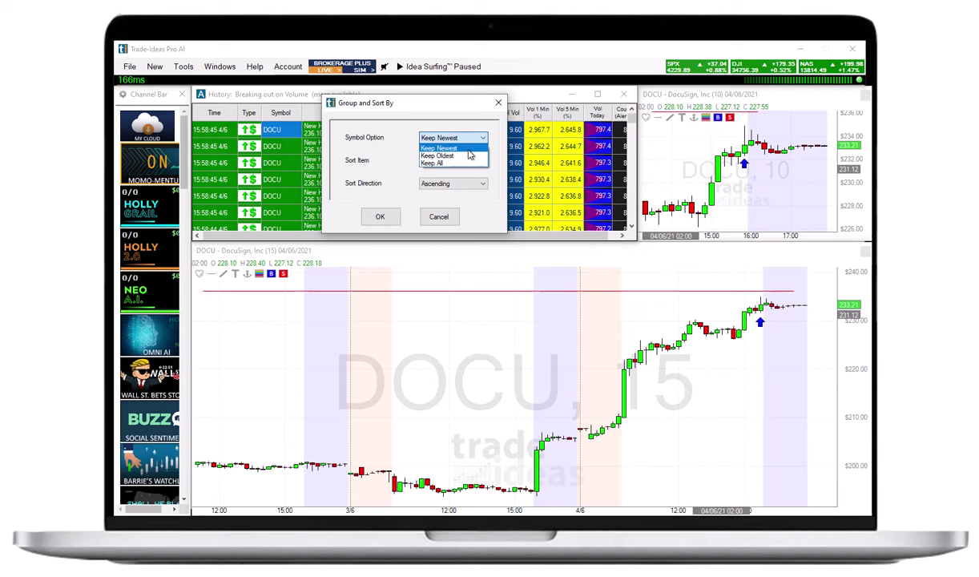
click(469, 150)
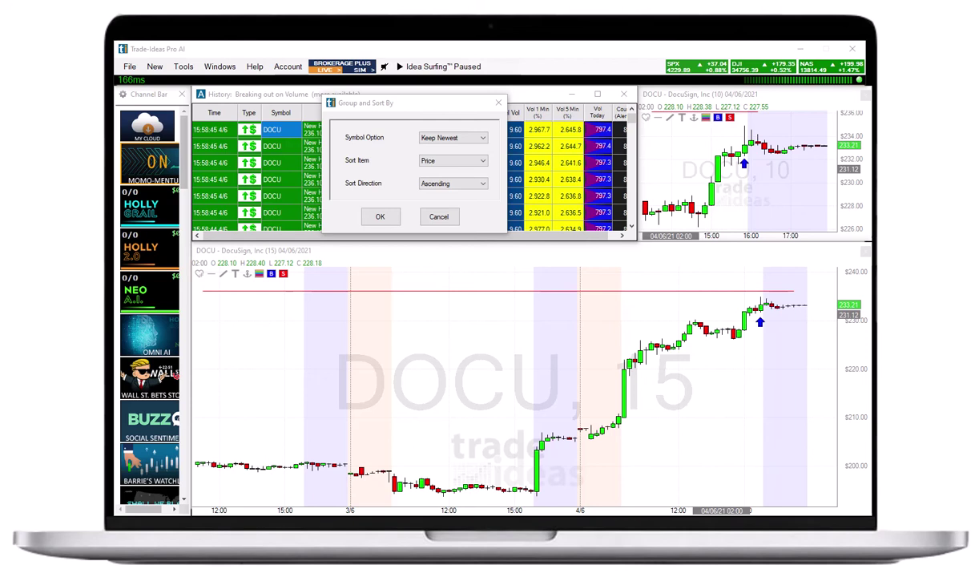
click(454, 161)
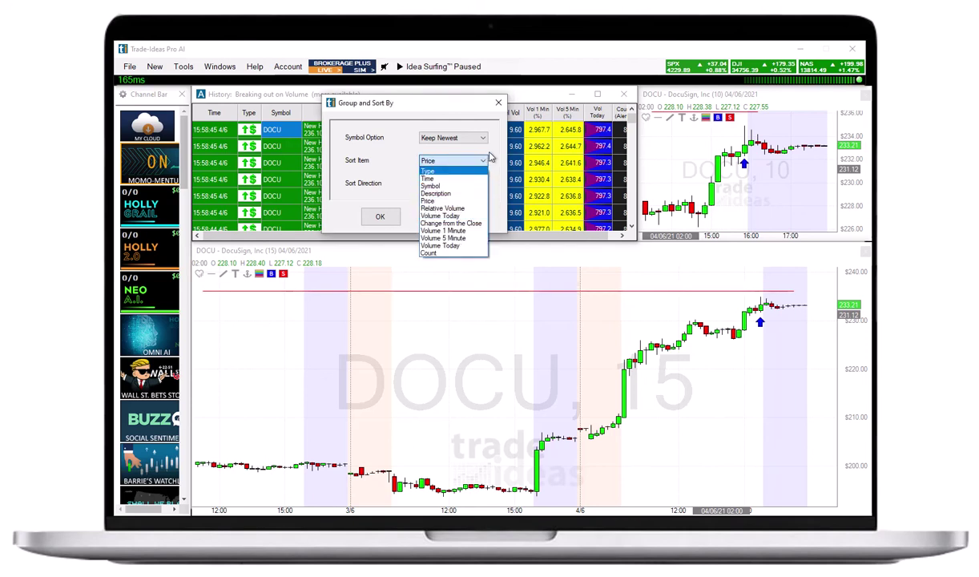
click(490, 158)
click(463, 183)
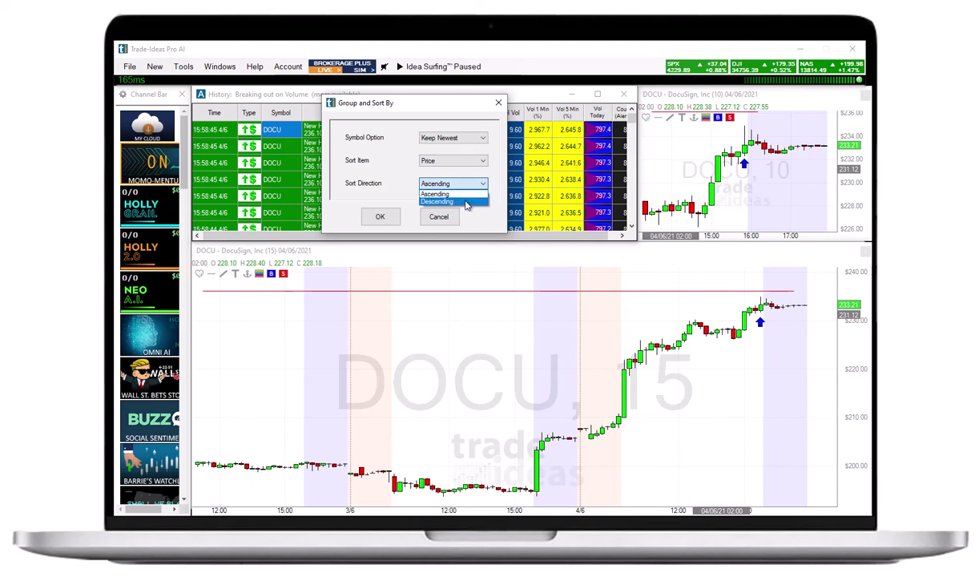
click(472, 178)
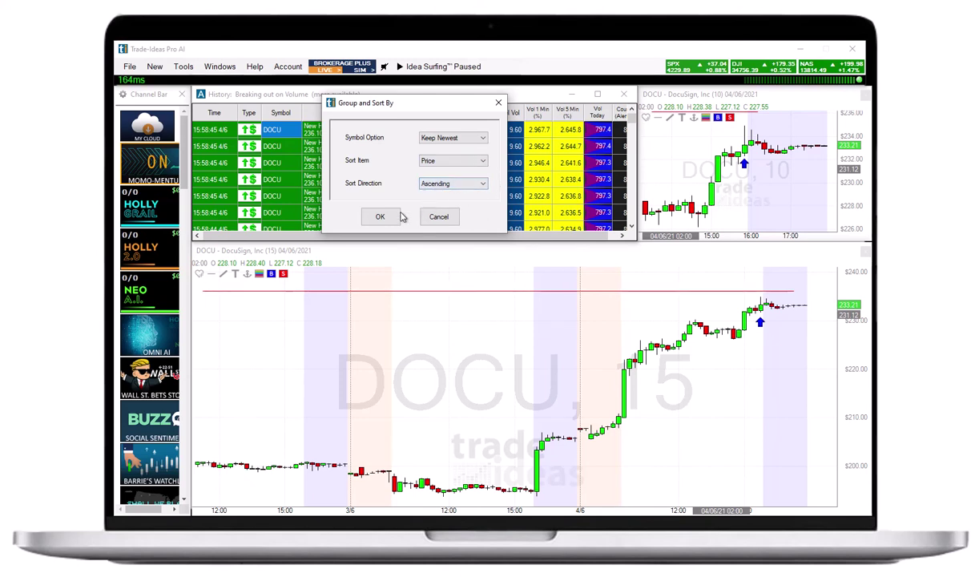
click(445, 219)
click(446, 221)
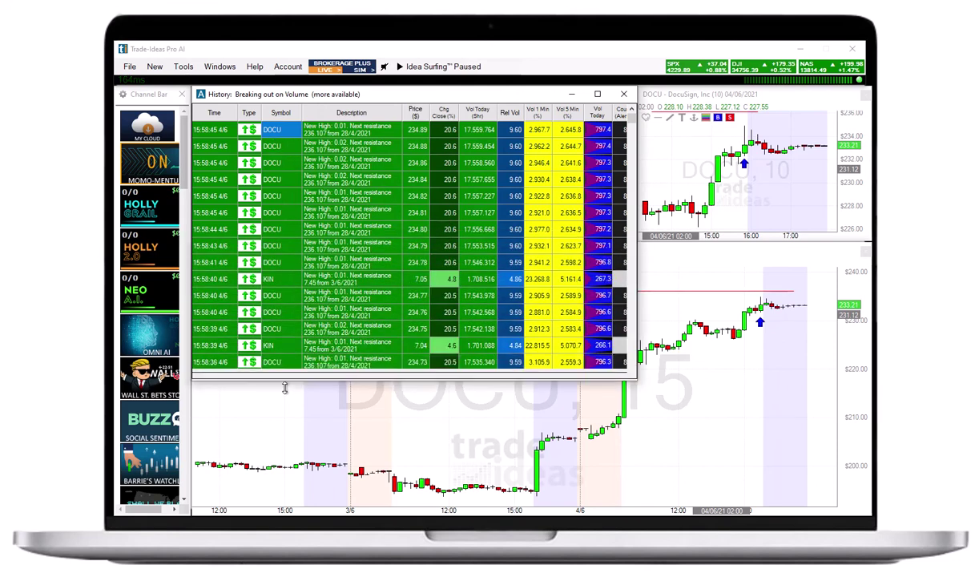
Save the alert contents as 'Alerts Contents - Breaking out on Volume.csv', then select one grid cell
right_click(276, 211)
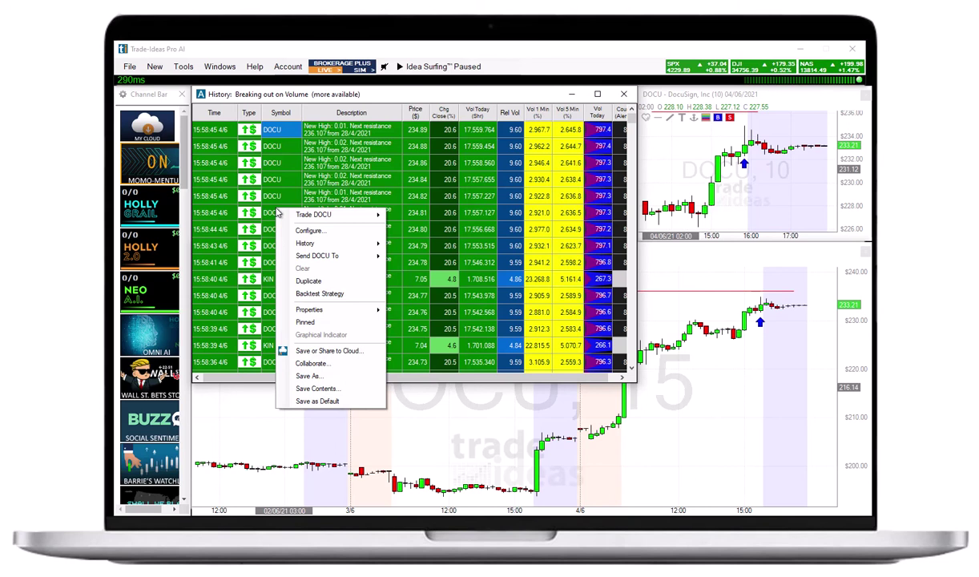
click(355, 389)
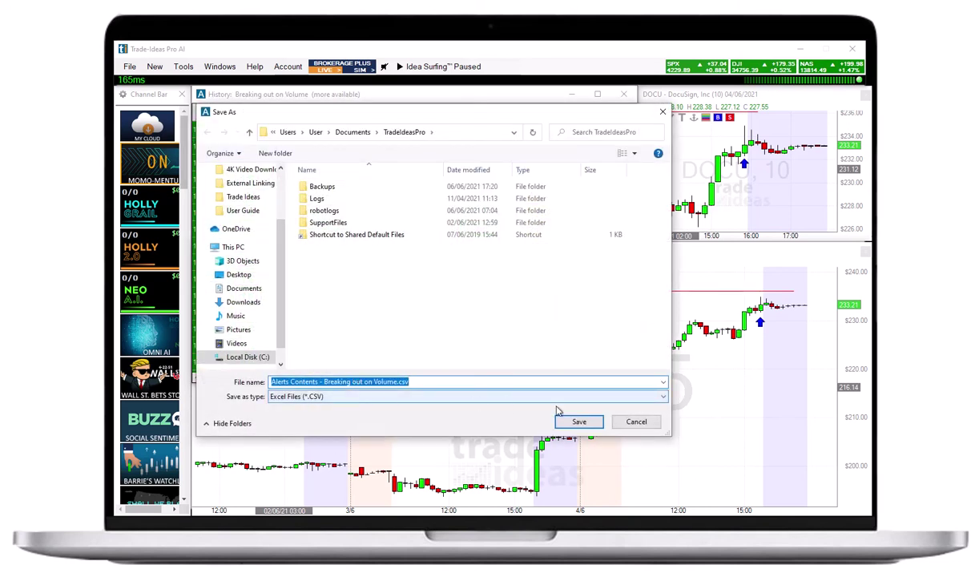
click(641, 423)
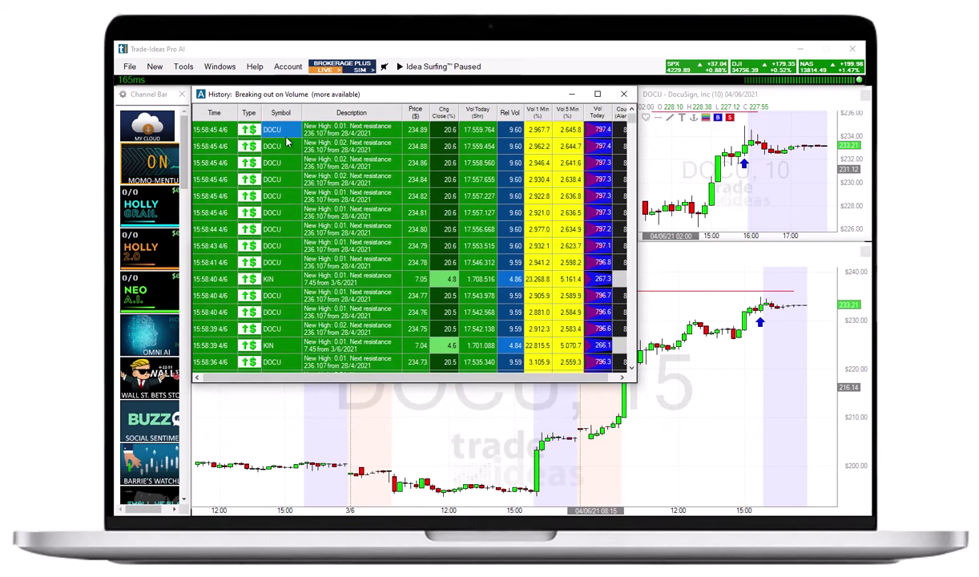
drag(212, 129, 490, 263)
click(363, 296)
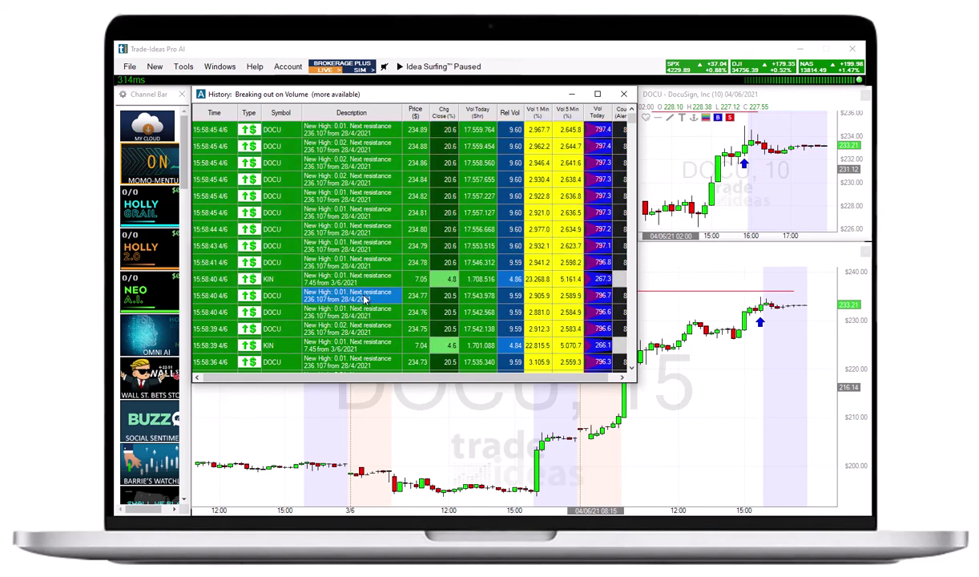
Paste all copied history alerts into columns A–L of the Untitled sheet, then minimize the browser
key(ctrl+a)
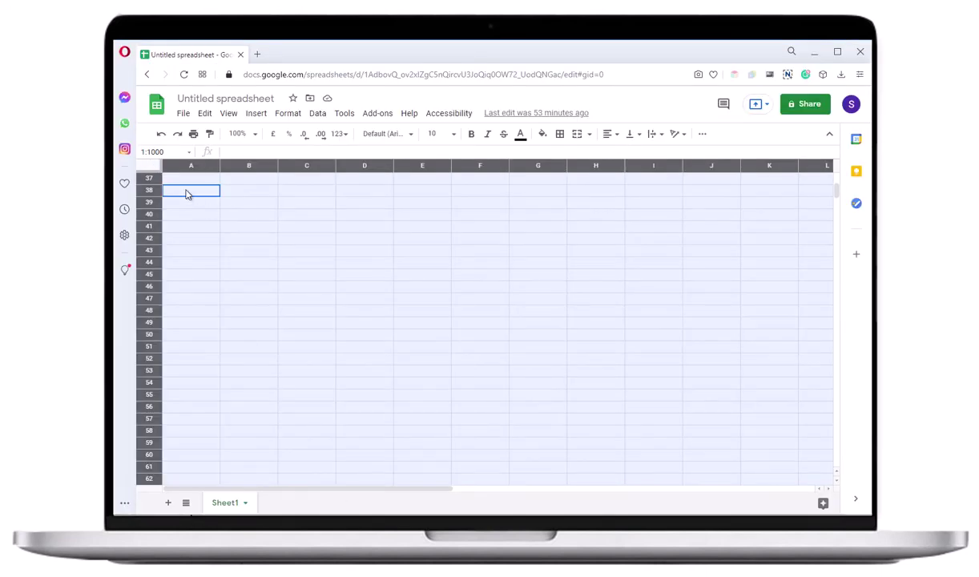
key(Up)
key(ctrl+v)
scroll(460, 281, down, 5)
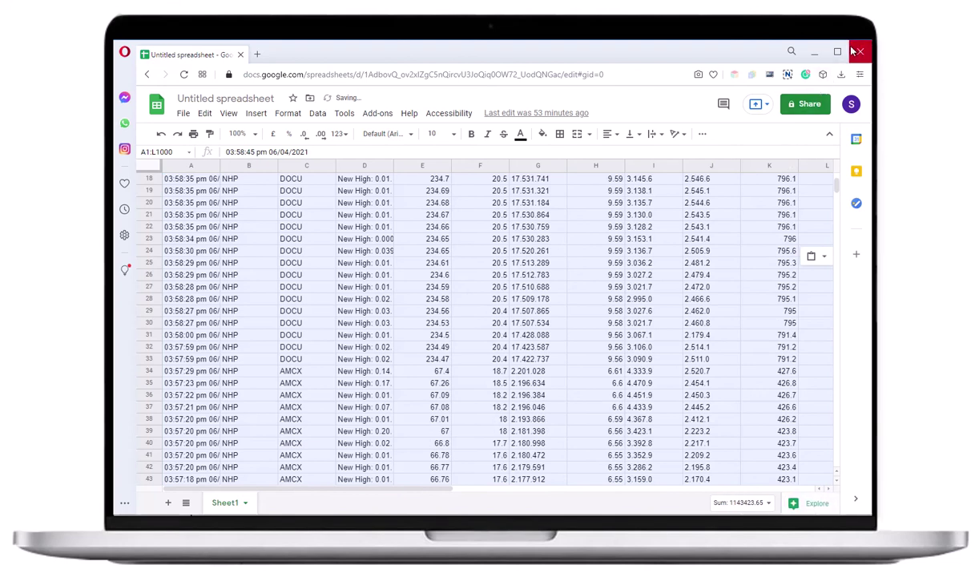
click(815, 52)
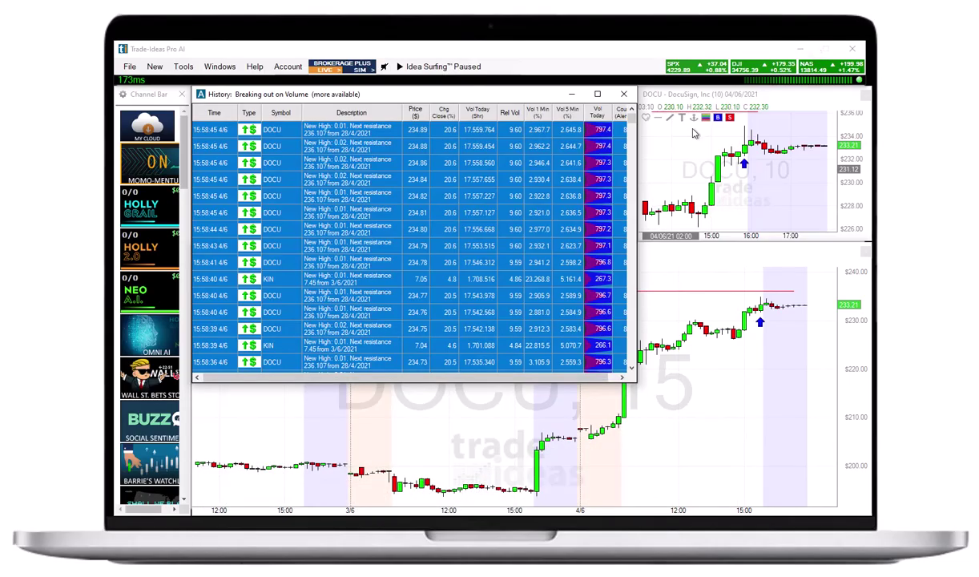
Select a single 15:58 DOCU alert row, then open Tools > Options on the General page
click(281, 234)
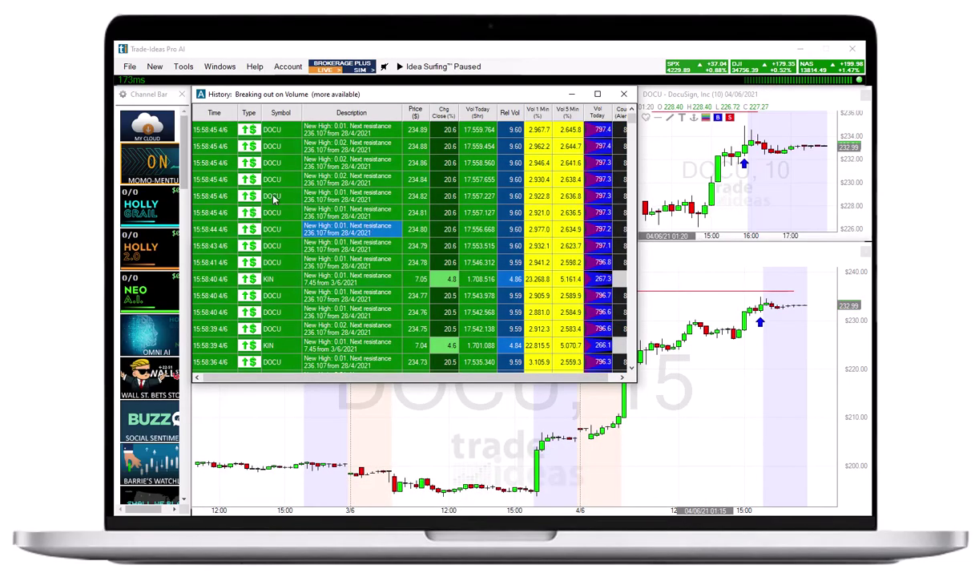
click(280, 295)
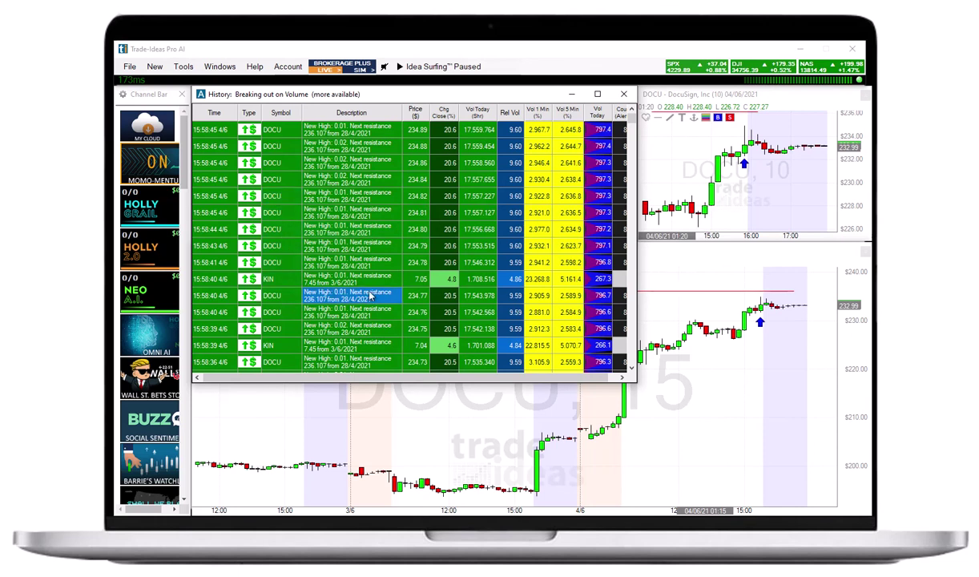
click(397, 227)
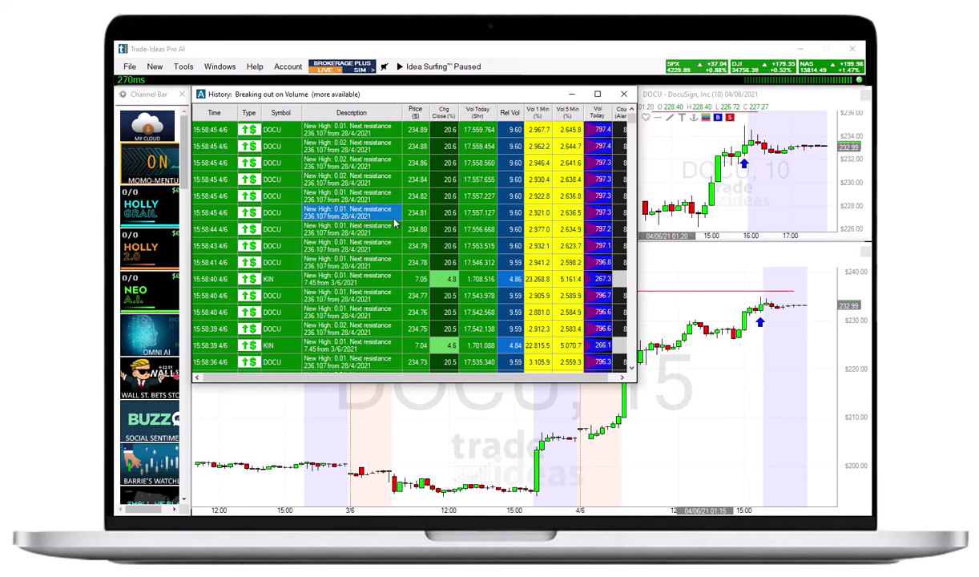
click(194, 70)
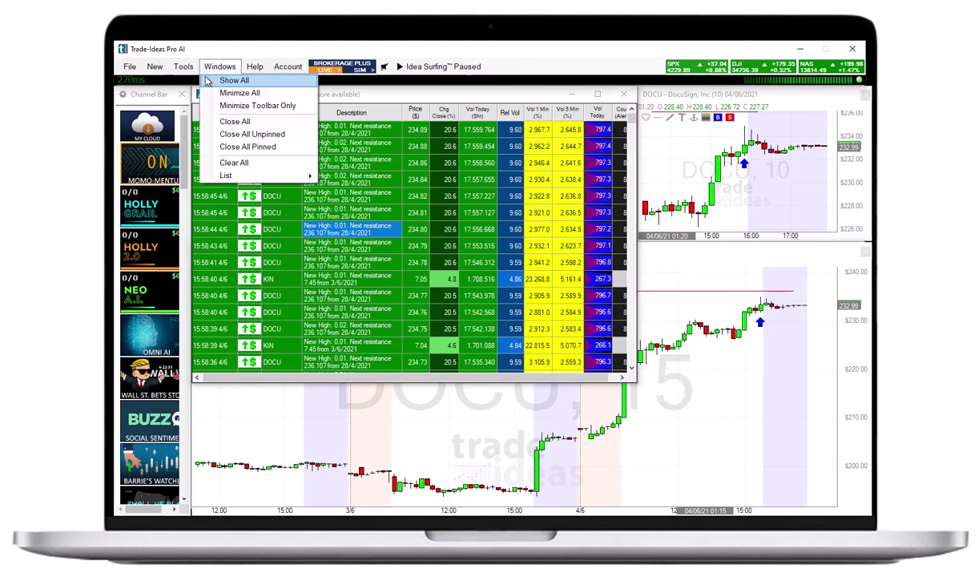
click(259, 82)
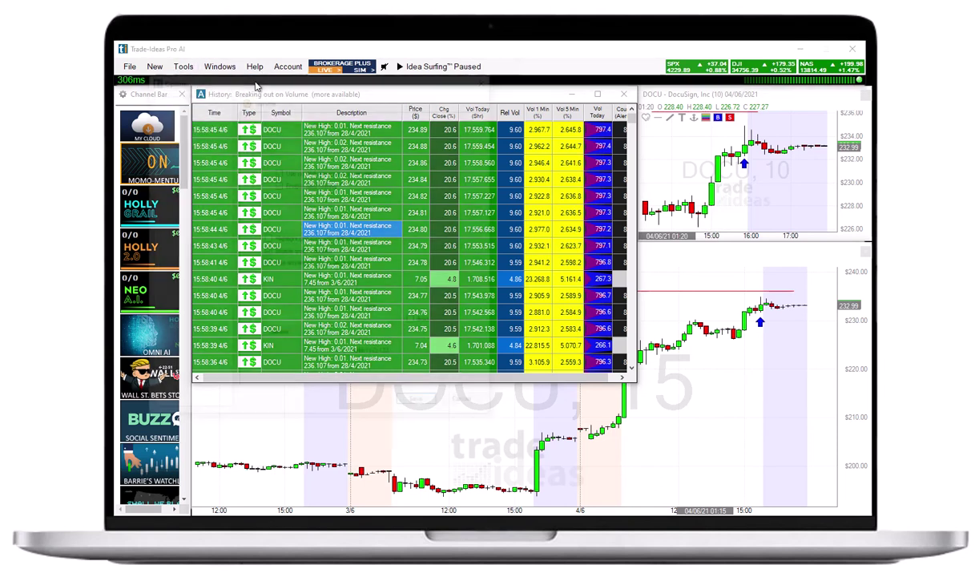